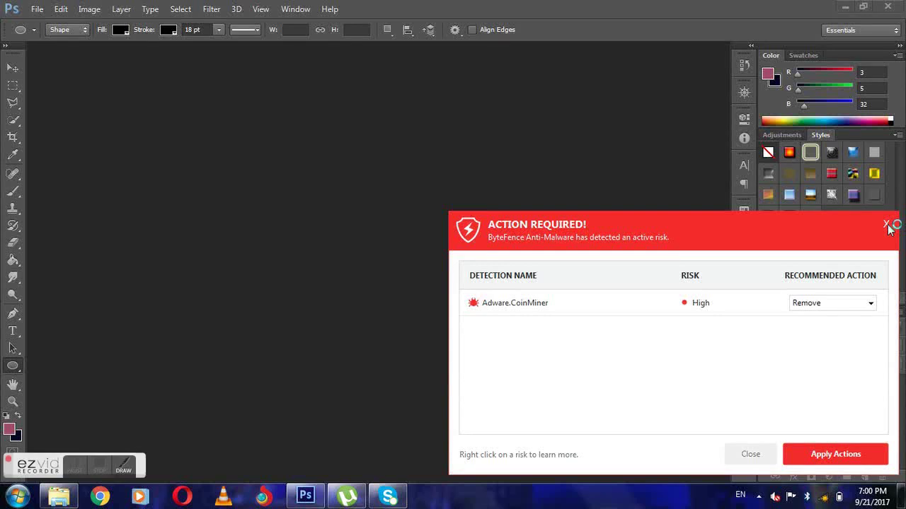
- Dismiss the ByteFence popup and create a new white 900 × 800 px document at 72 resolution
left_click(742, 378)
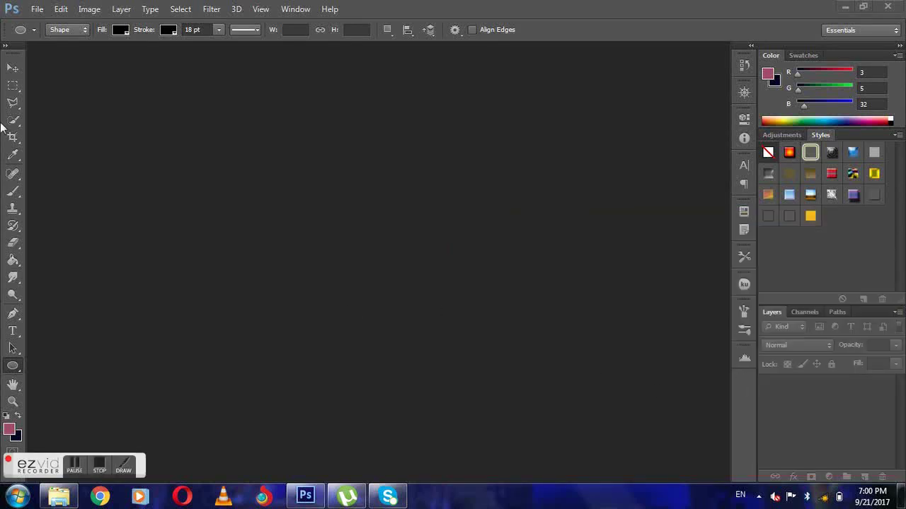
left_click(37, 8)
left_click(90, 27)
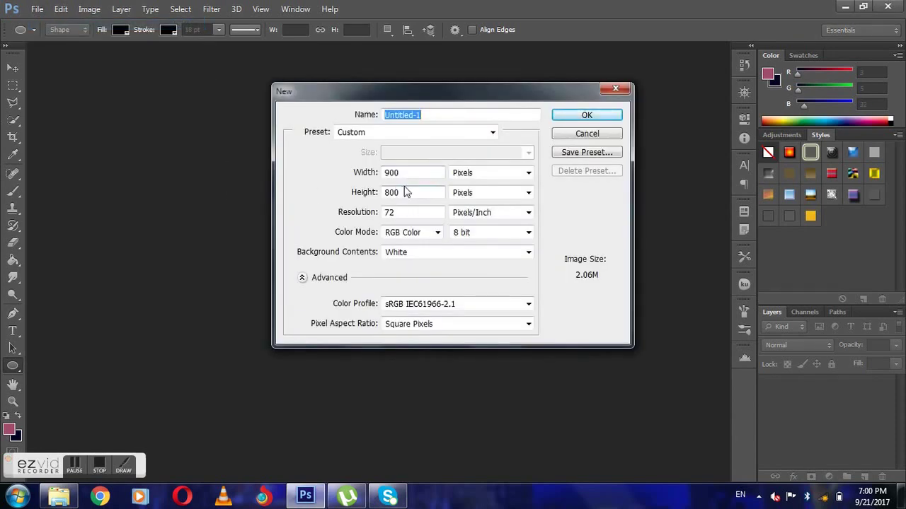
left_click(586, 119)
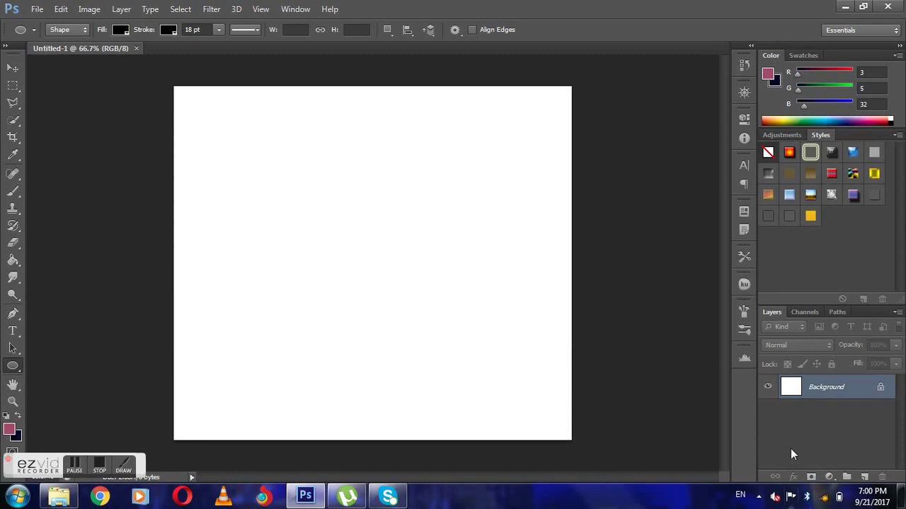
- Unlock the Background as Layer 0 and give it the default white-to-grey Gradient Overlay at 90°
double_click(817, 388)
left_click(582, 157)
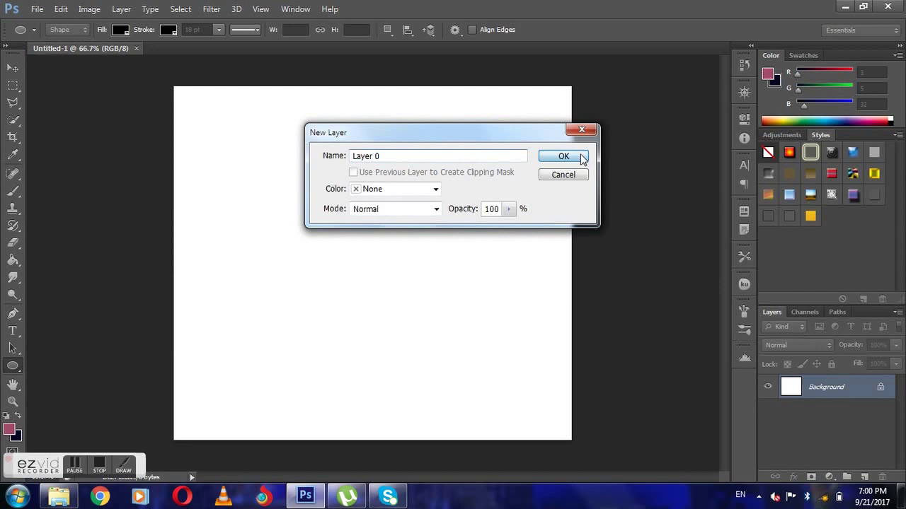
left_click(793, 477)
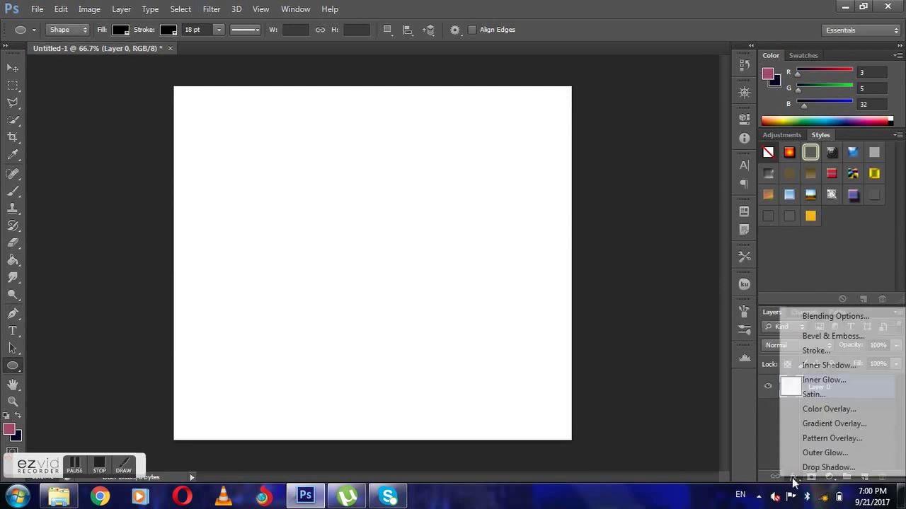
left_click(823, 425)
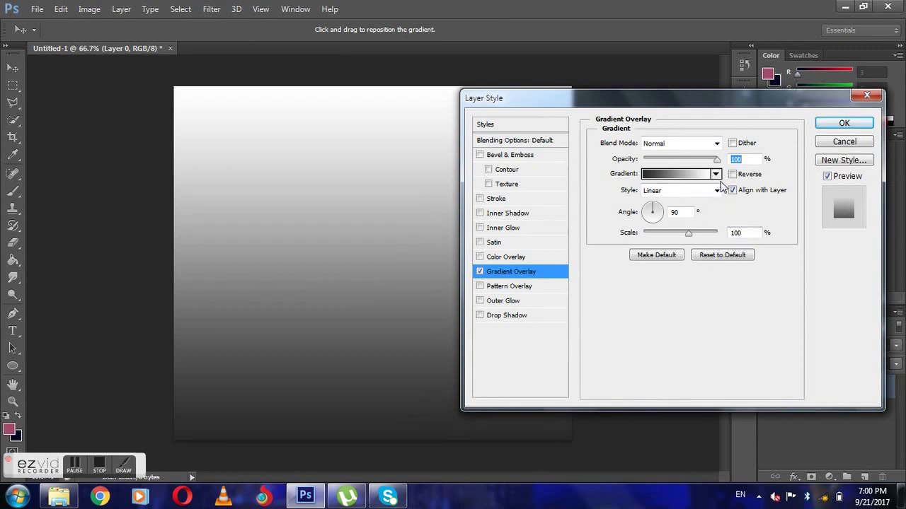
left_click(717, 175)
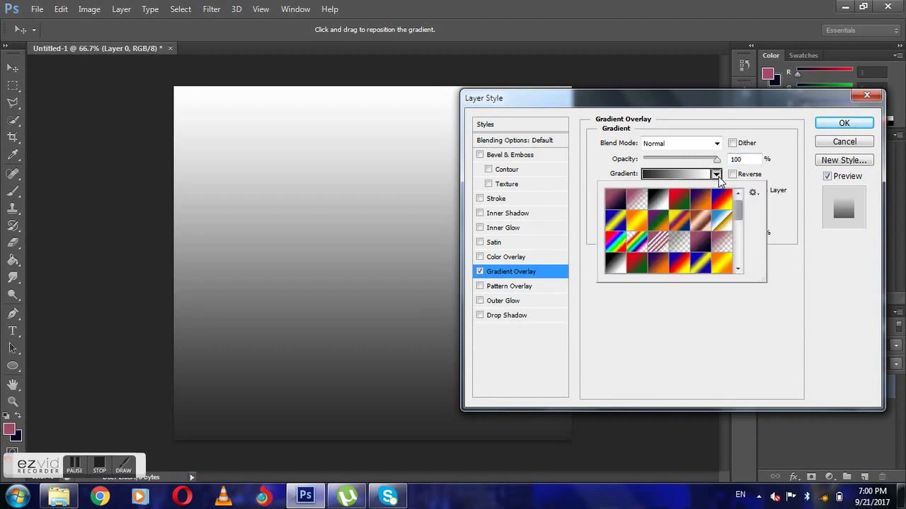
left_click(717, 174)
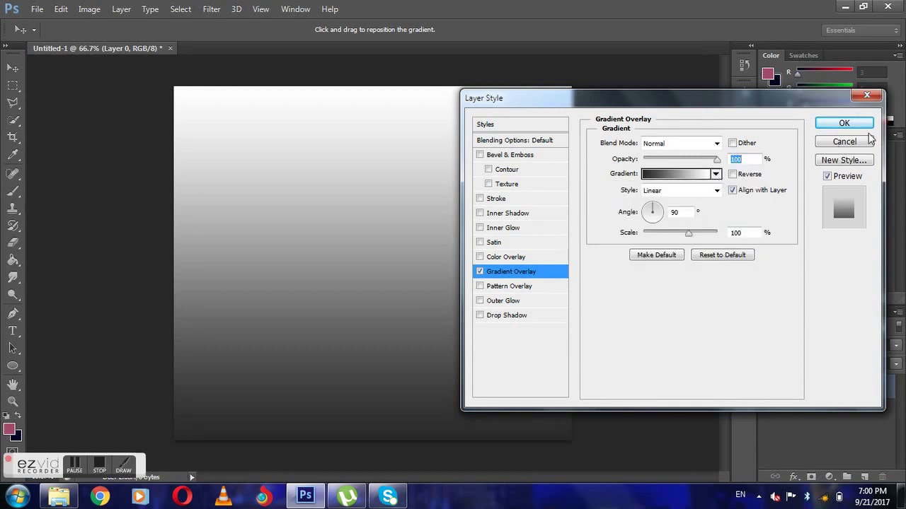
left_click(844, 124)
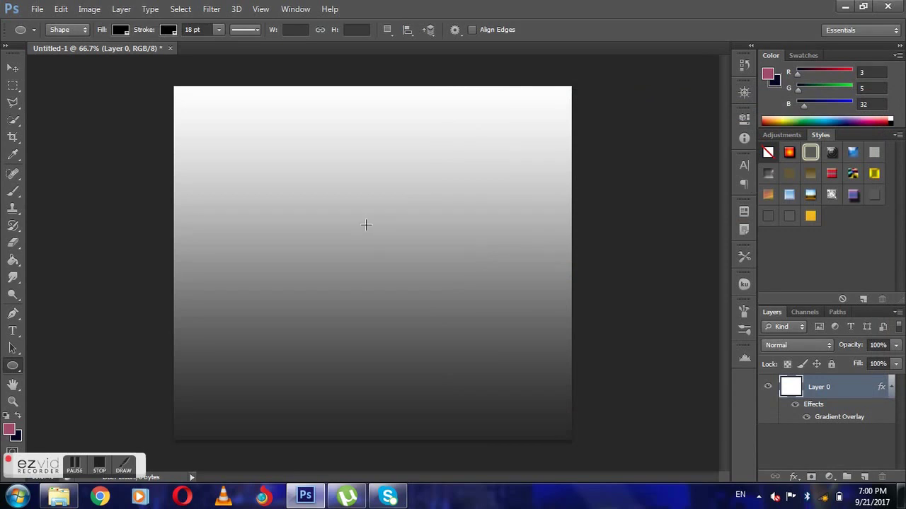
- Draw a roughly 330 × 316 px circle mid-canvas with pure red fill and red 18 pt stroke
mouse_move(279, 206)
left_mouse_down()
mouse_move(380, 304)
mouse_move(450, 387)
mouse_move(424, 345)
left_mouse_up()
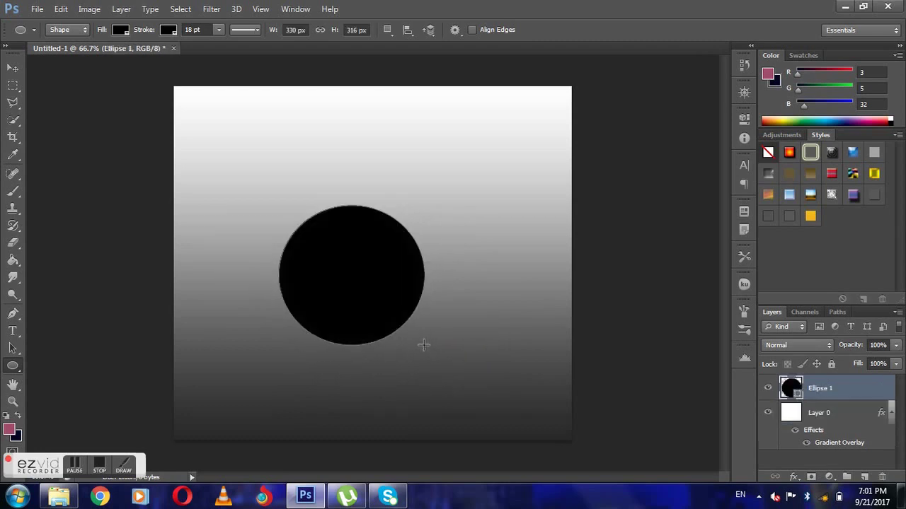
left_click(168, 36)
left_click(103, 117)
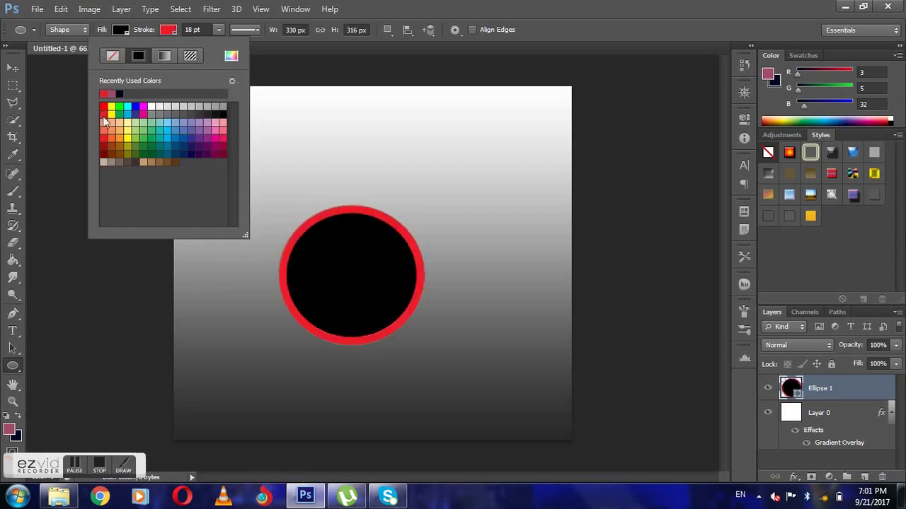
left_click(122, 30)
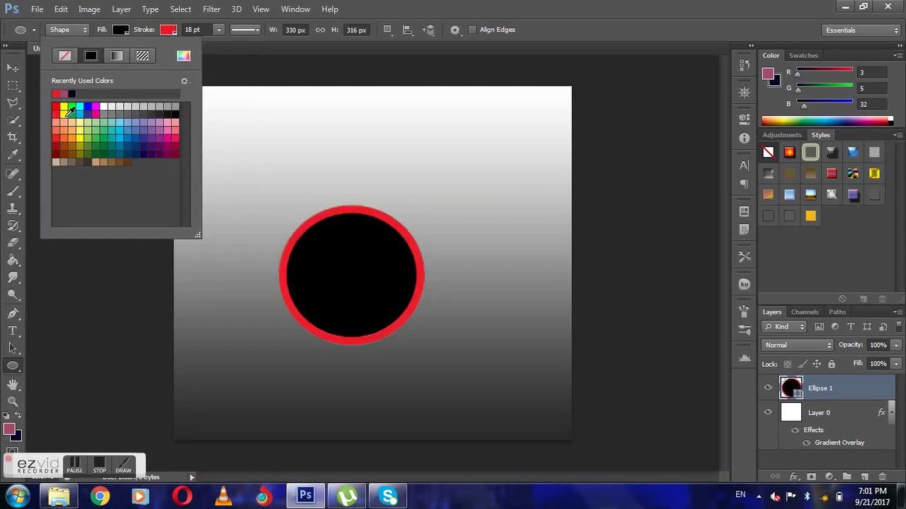
left_click(59, 116)
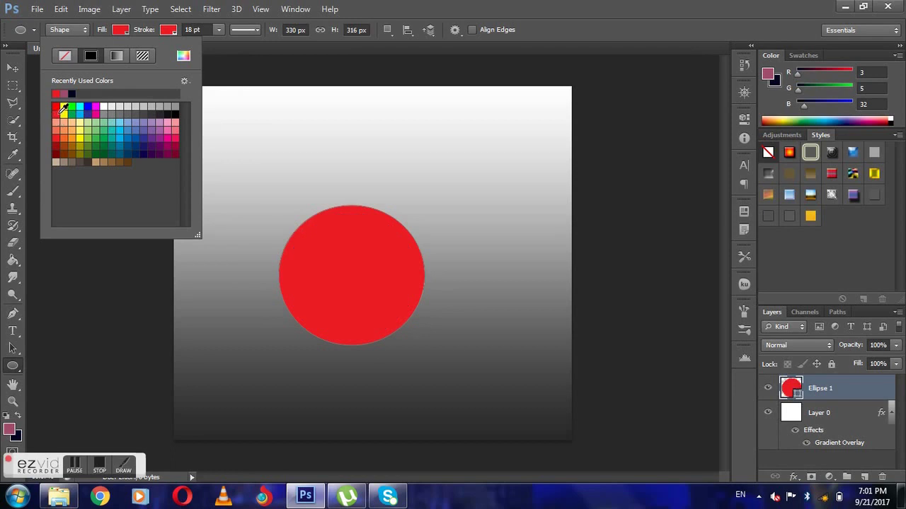
left_click(57, 106)
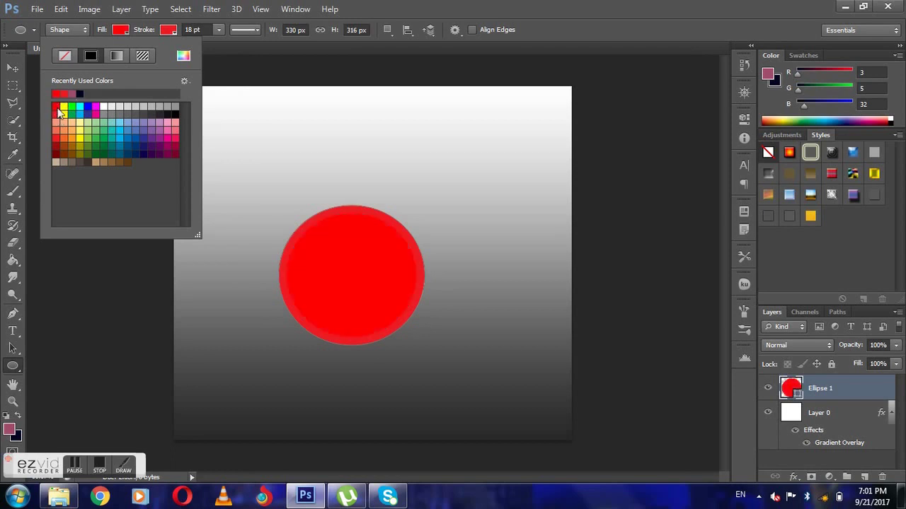
left_click(169, 31)
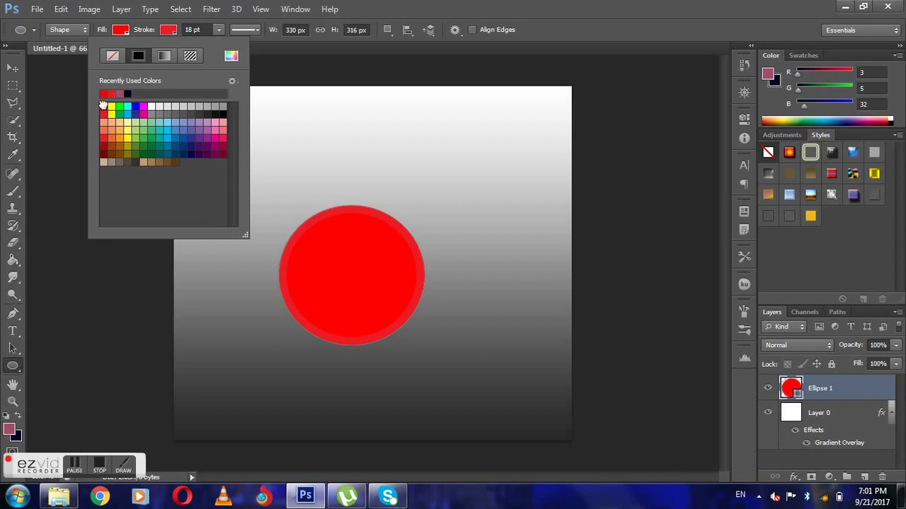
left_click(104, 107)
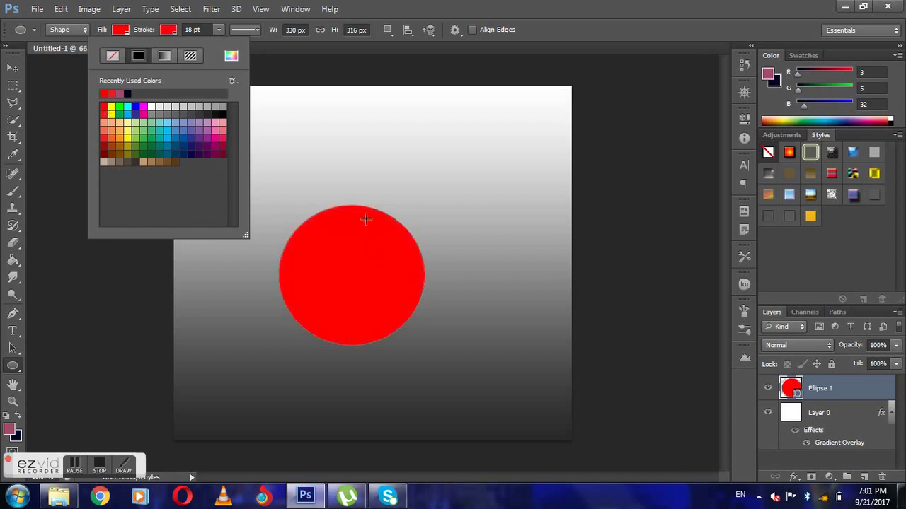
left_click(402, 5)
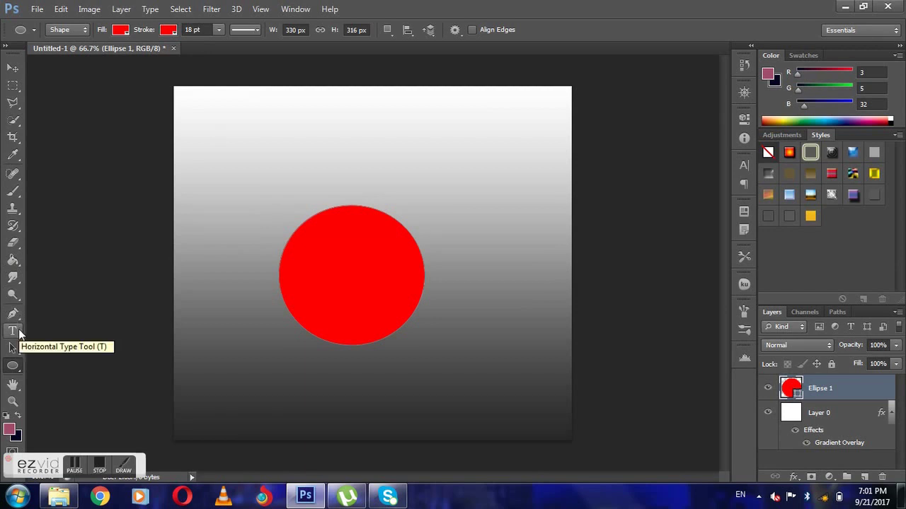
- Type 'NO PARKING LOGO' along the circle's edge, dismissing the anti-malware popup midway
left_click(19, 336)
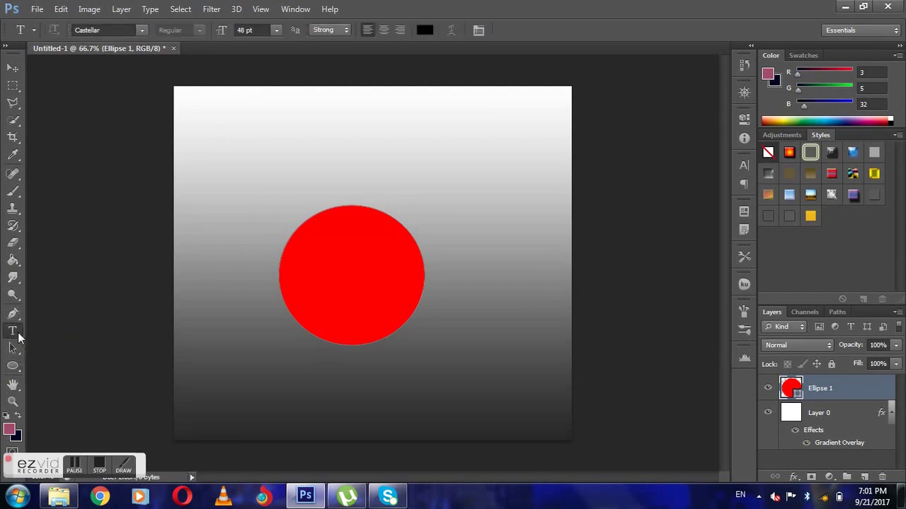
left_click(350, 203)
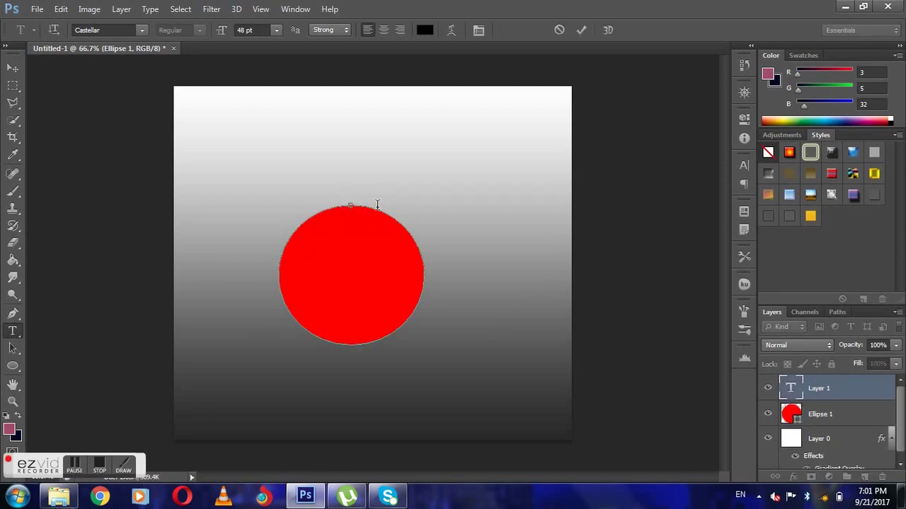
type("N")
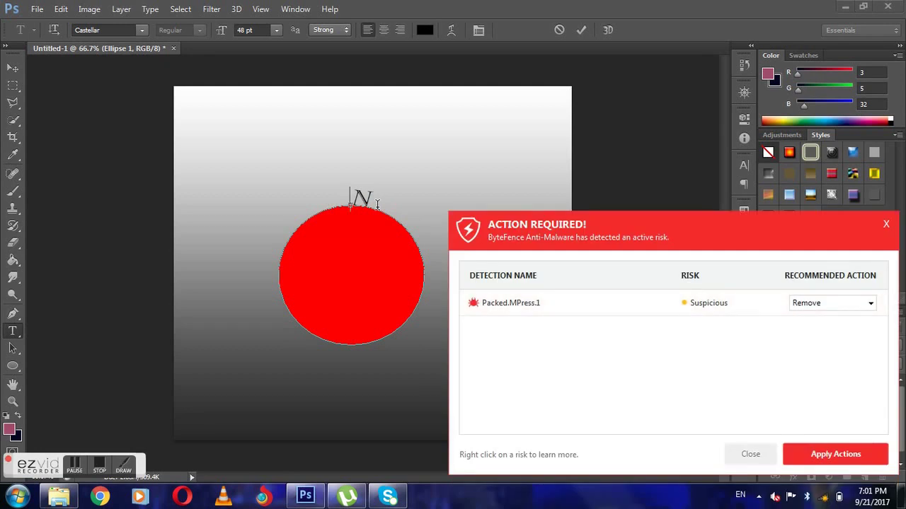
left_click(885, 223)
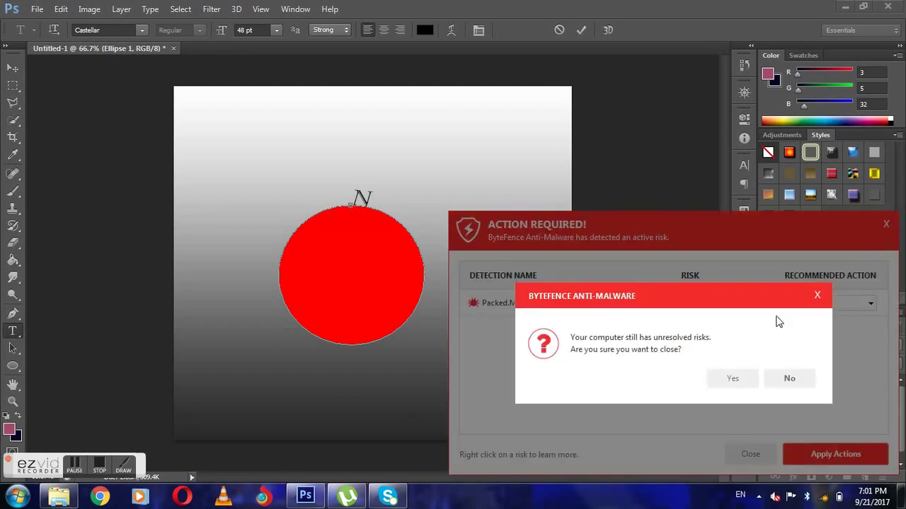
left_click(728, 379)
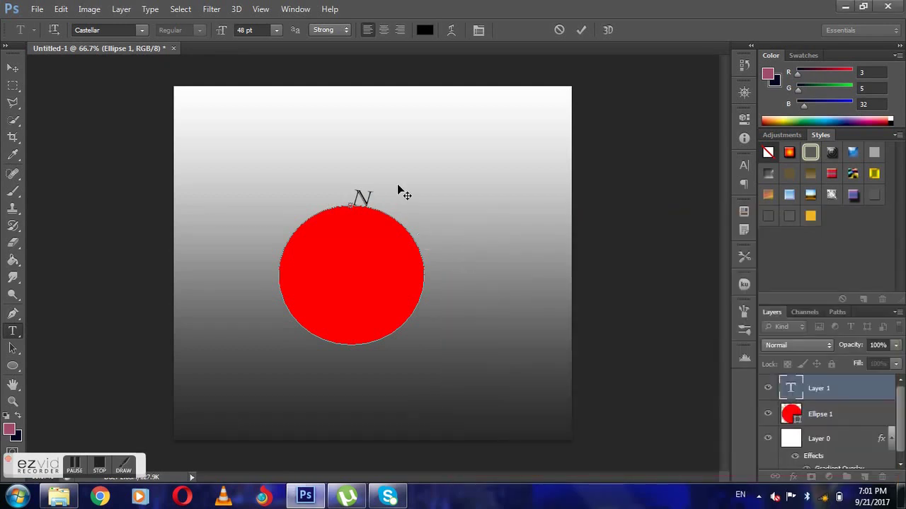
type("O")
type(" PA")
type("RKING")
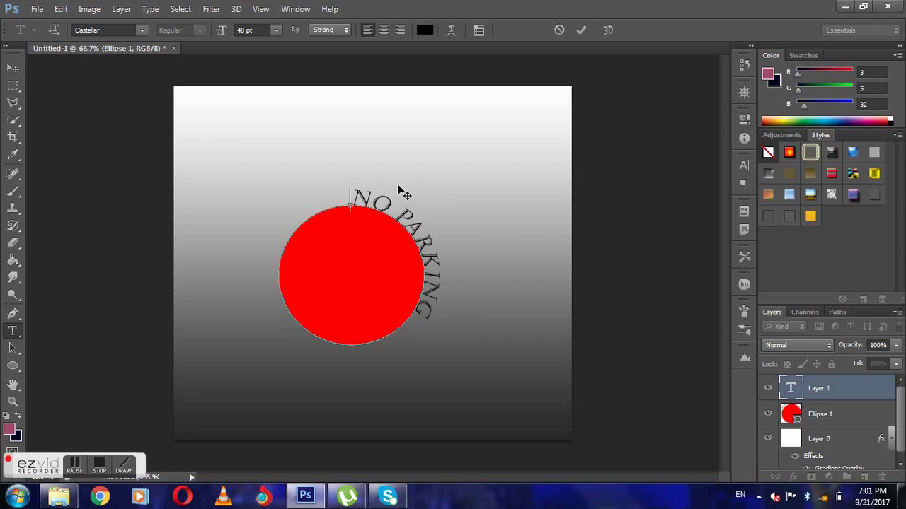
type(" LO")
type("GO")
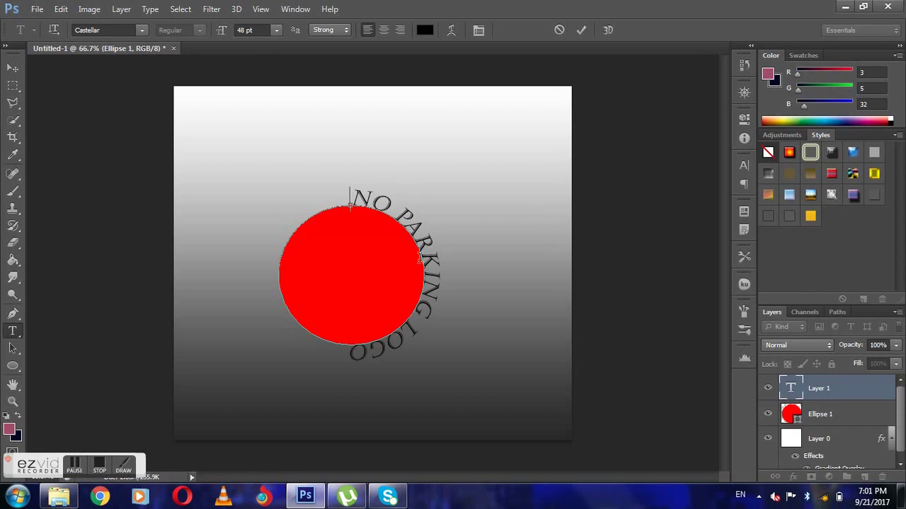
- Enlarge the curved text to 60 pt, commit it, and also select the red circle layer
key("Home")
left_click_drag(390, 224, 347, 386)
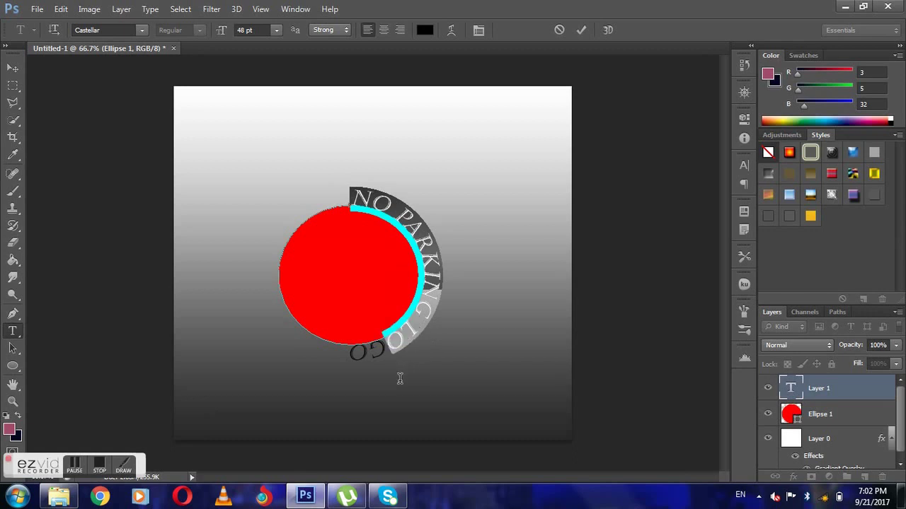
left_click(273, 31)
left_click(277, 240)
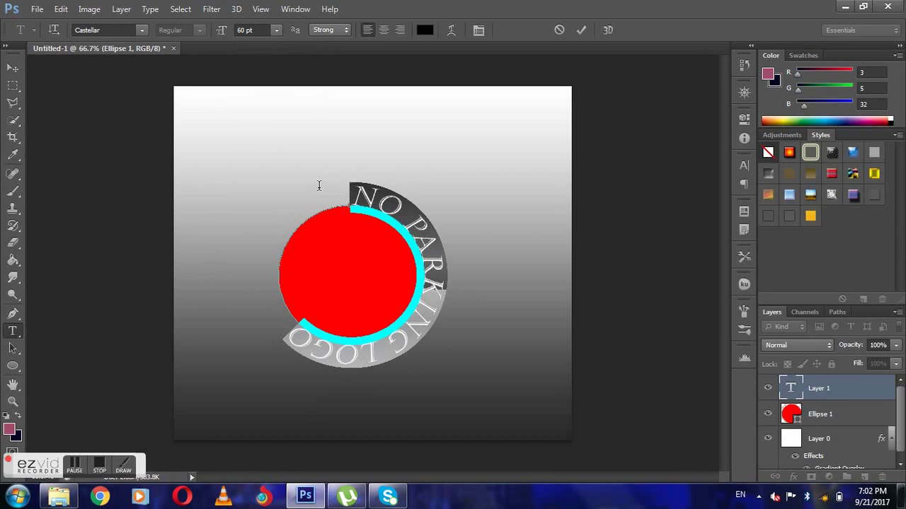
left_click(581, 30)
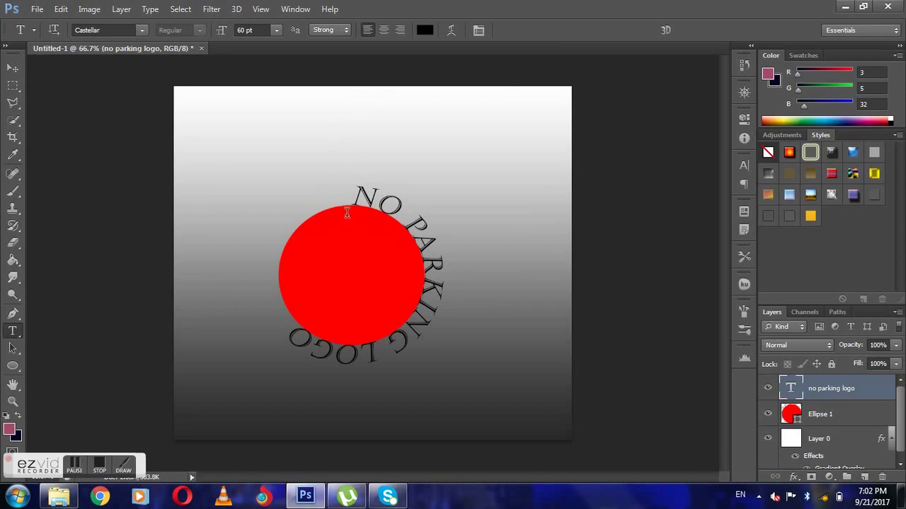
left_click(815, 418, "shift")
- Add Layer 0 to the selection and merge text, circle and gradient with Ctrl+E
left_click(848, 449, "shift")
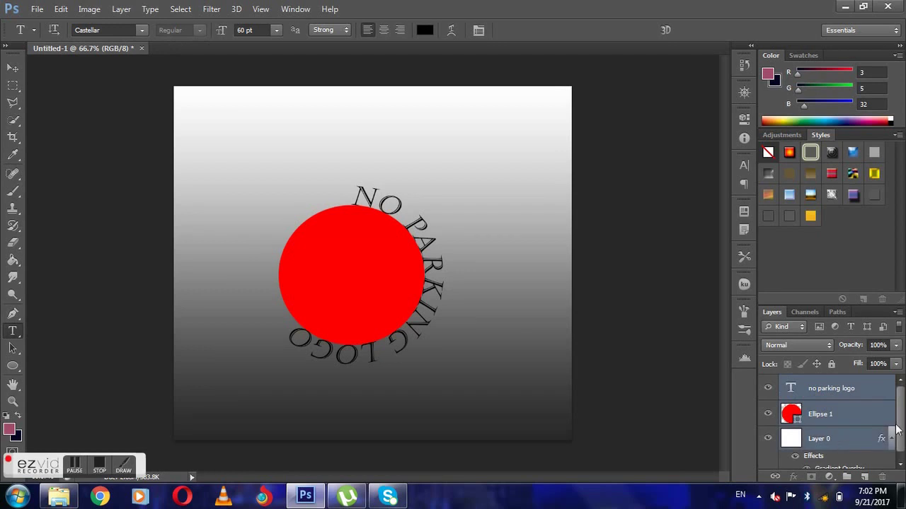
left_click(900, 463)
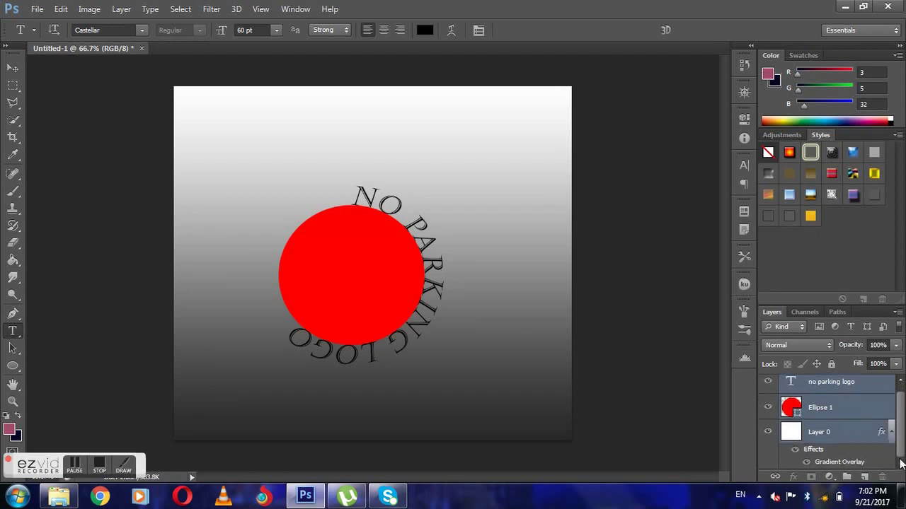
key("ctrl+e")
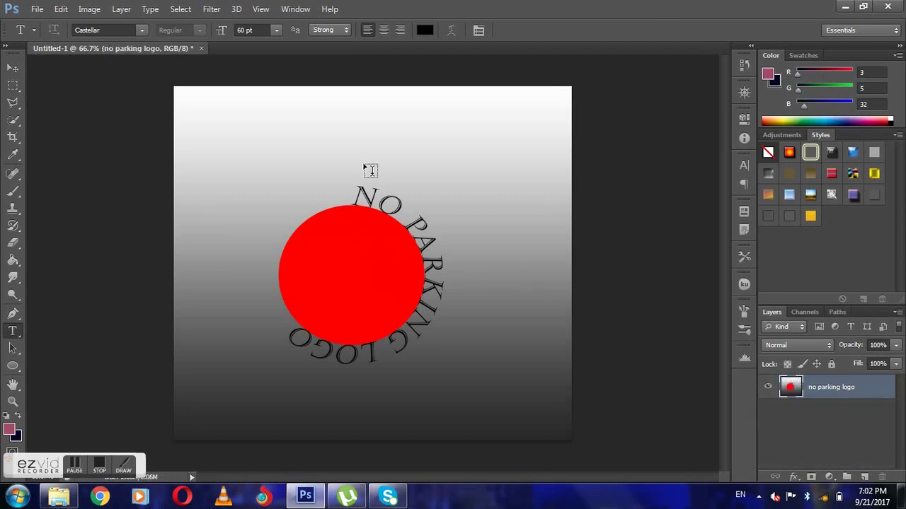
- Draw the car custom shape onto the middle of the red circle
left_click(14, 366)
left_click(55, 426)
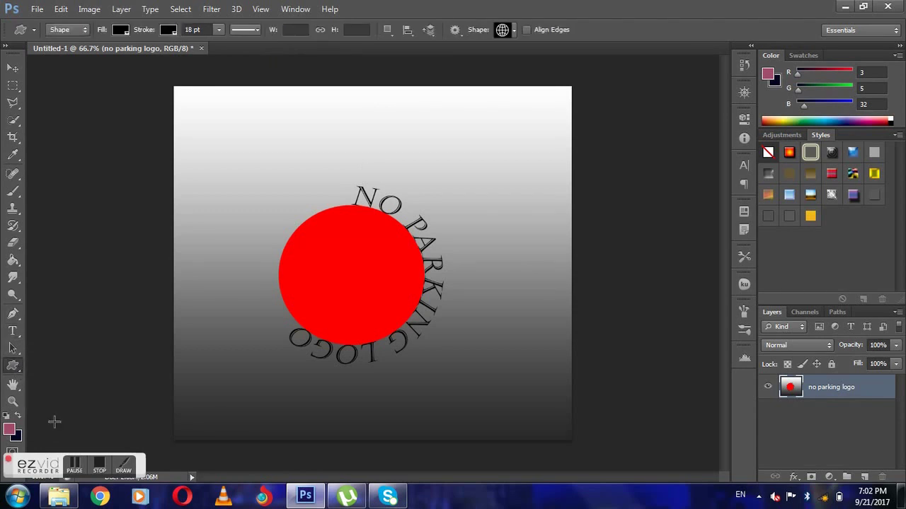
left_click(511, 31)
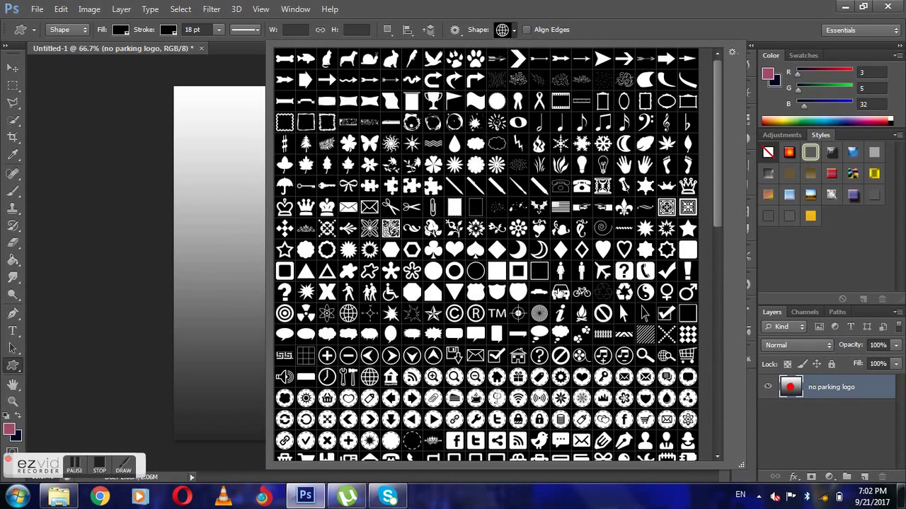
left_click(561, 297)
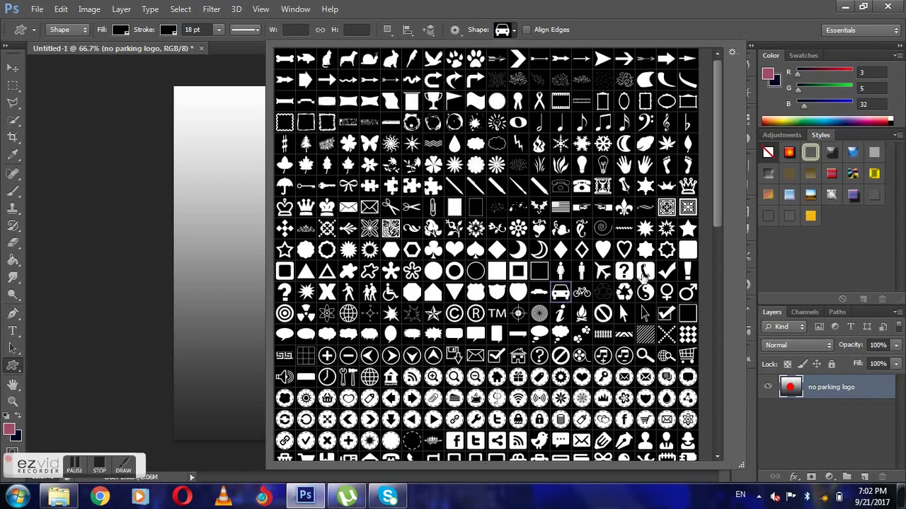
left_click(662, 6)
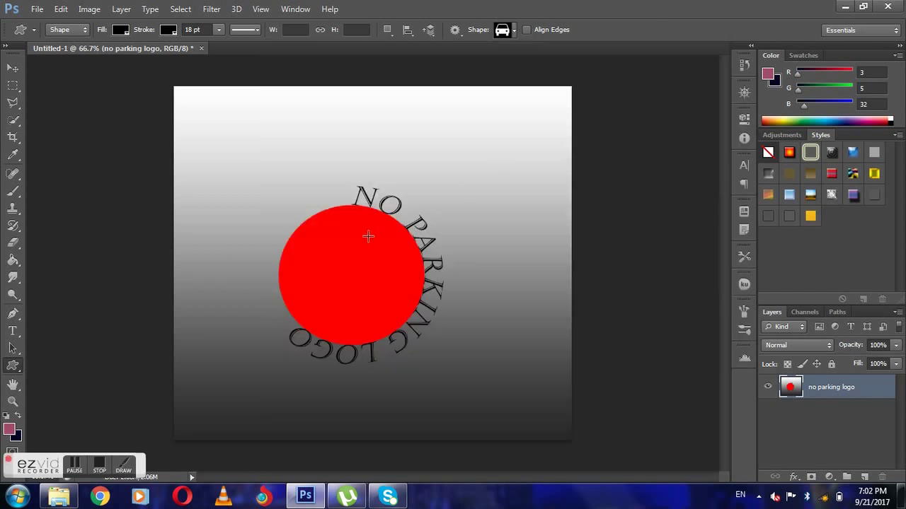
mouse_move(305, 248)
left_mouse_down()
mouse_move(341, 256)
mouse_move(400, 317)
left_mouse_up()
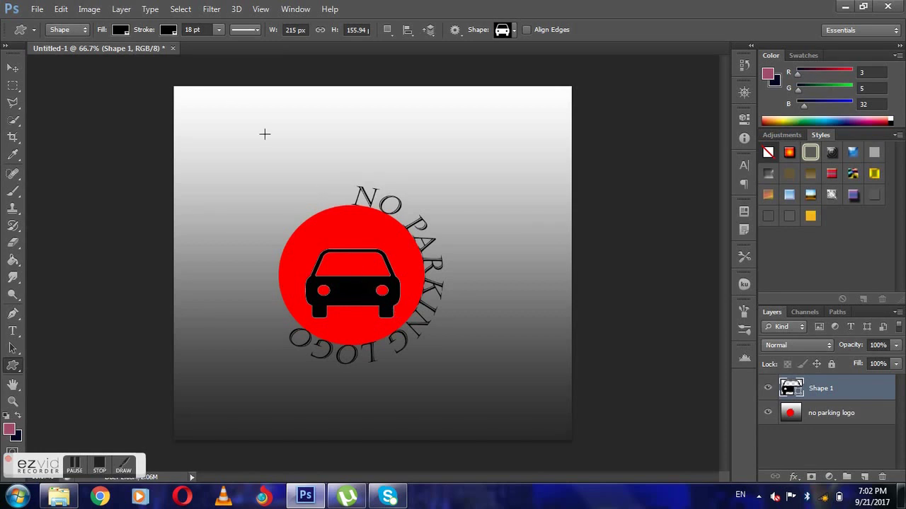
- Set the car shape's fill and stroke to white
left_click(119, 29)
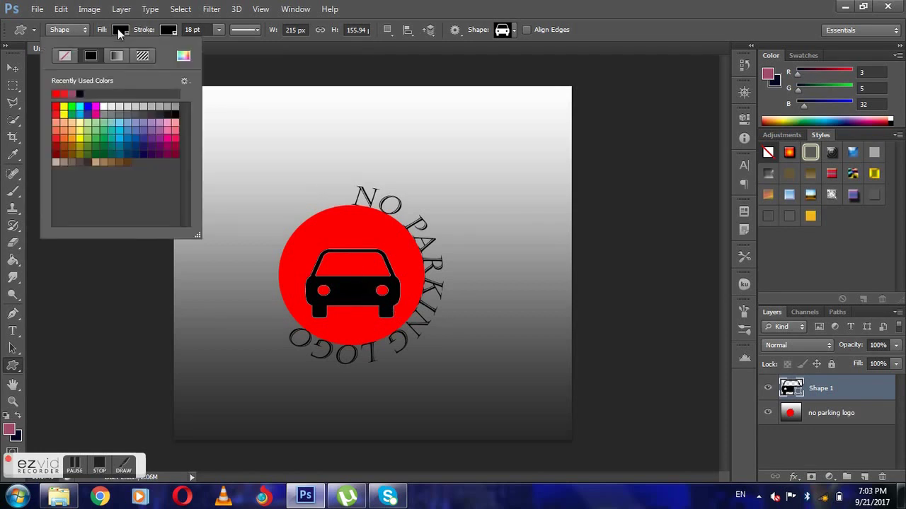
left_click(104, 107)
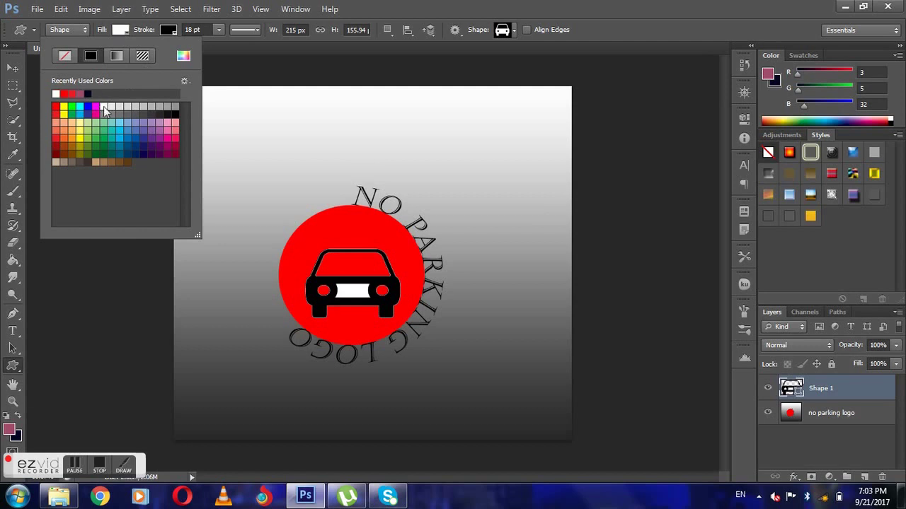
left_click(171, 31)
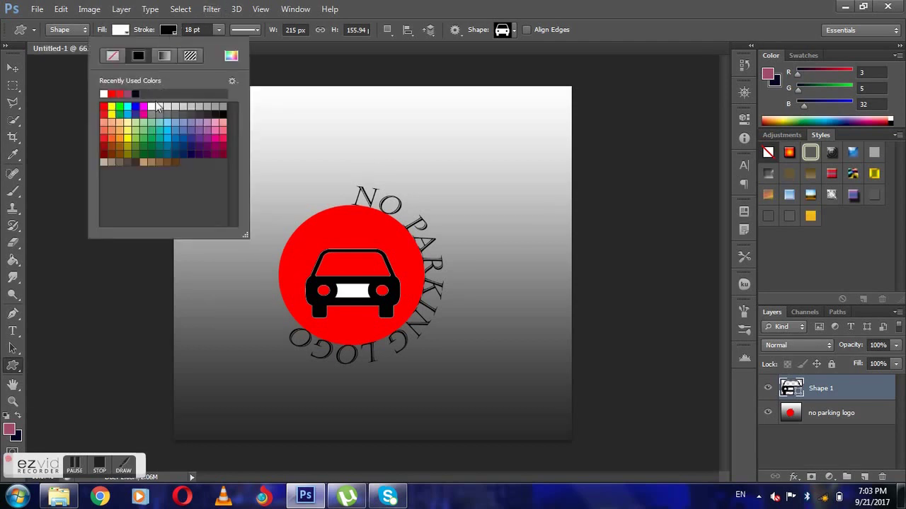
left_click(151, 107)
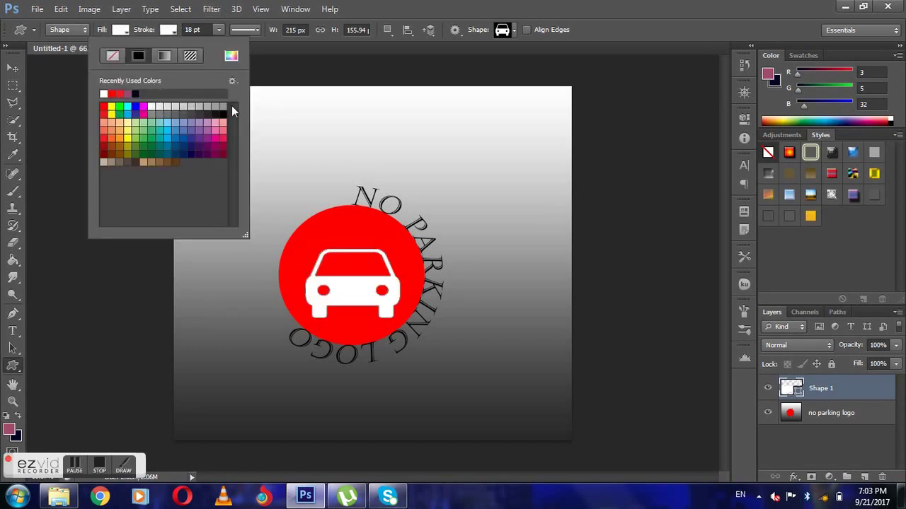
left_click(510, 33)
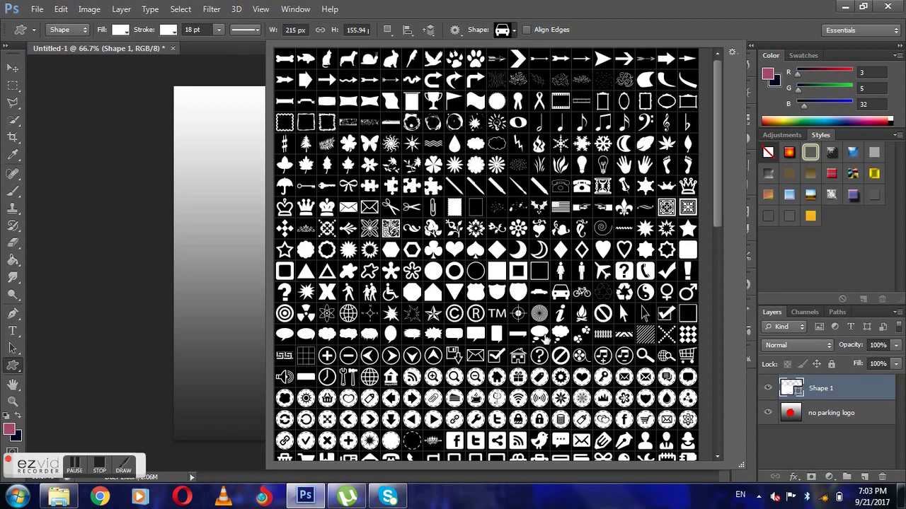
- Draw the circle-slash prohibition shape, about 265 × 227 px, over the car
left_click(560, 356)
left_click(642, 14)
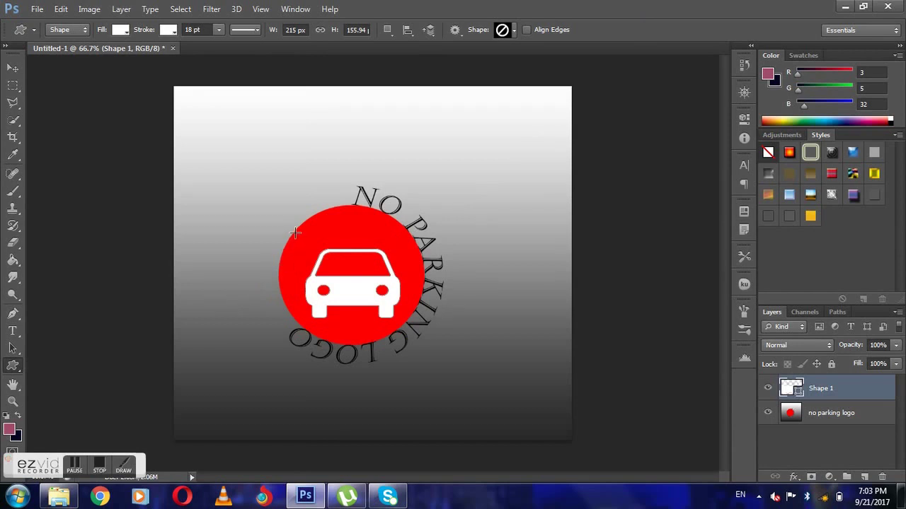
left_click_drag(294, 232, 412, 332)
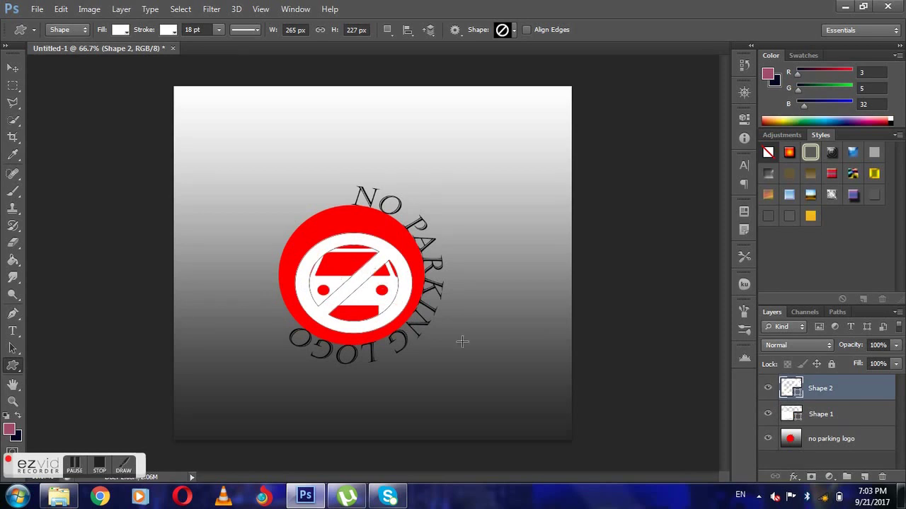
left_click(805, 416)
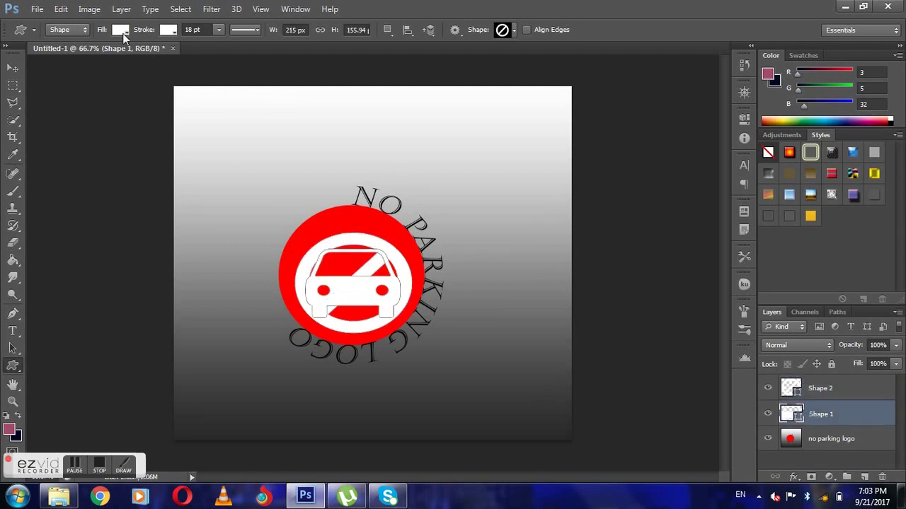
- Give the car (Shape 1) a yellow fill and yellow stroke, then reselect Shape 2
left_click(123, 33)
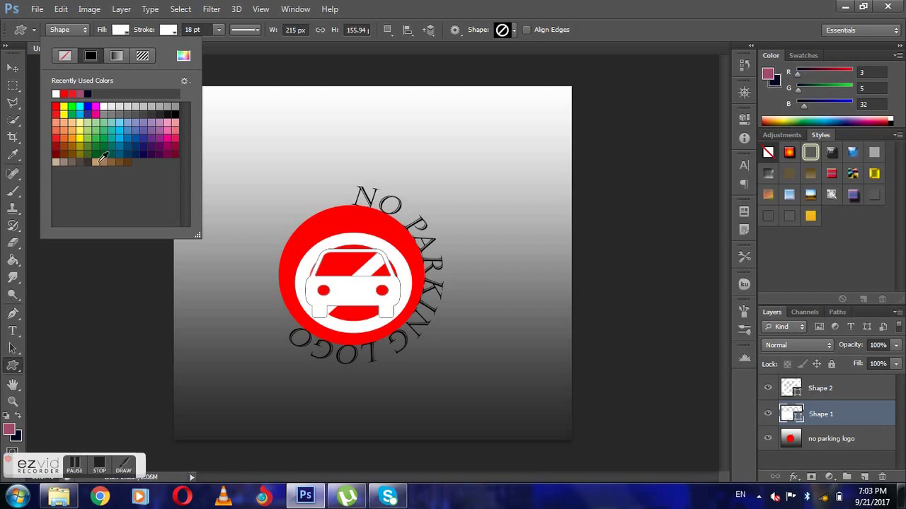
left_click(85, 133)
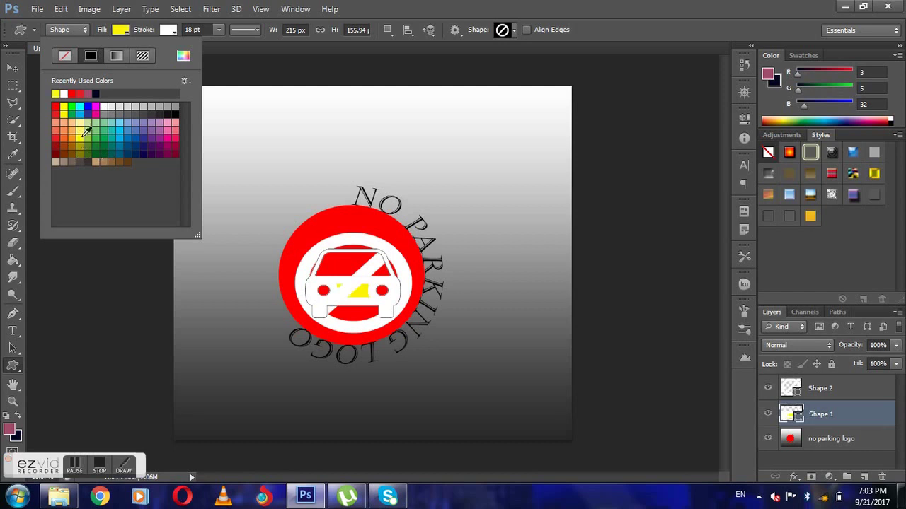
left_click(168, 30)
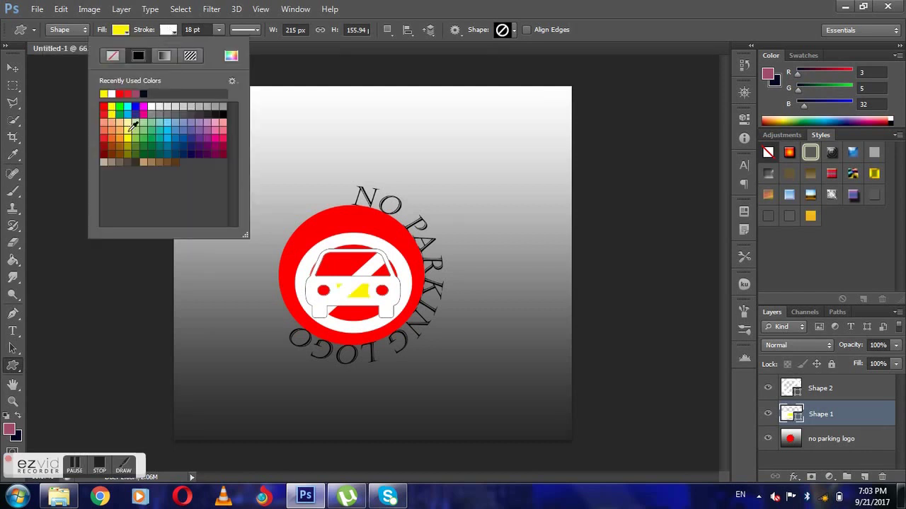
left_click(129, 135)
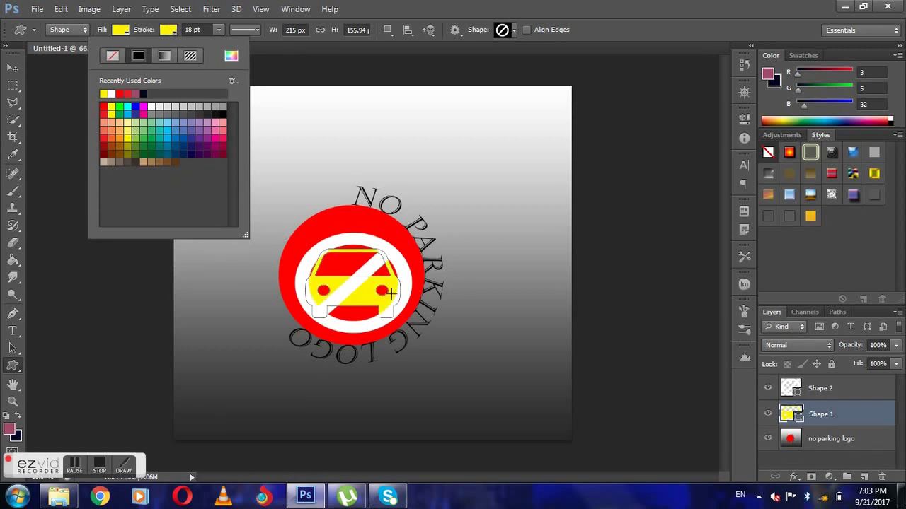
left_click(821, 392)
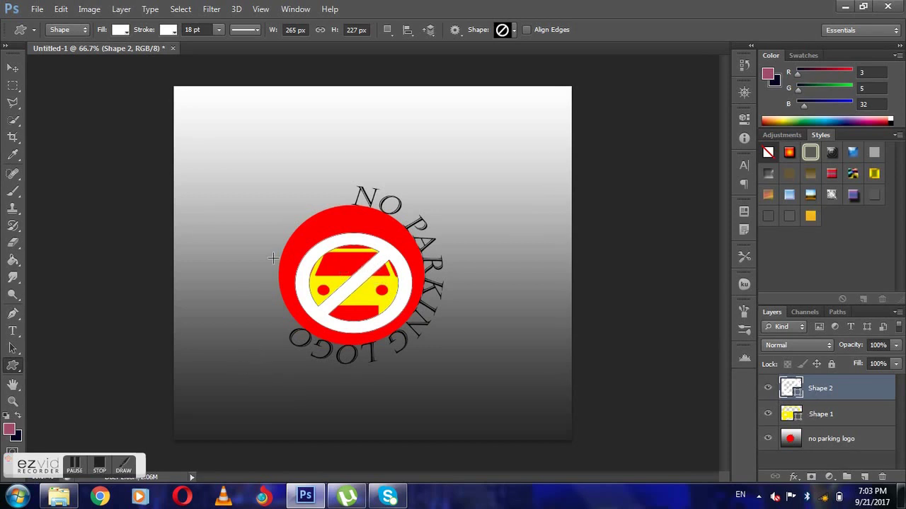
- Nudge the prohibition sign with the Move Tool until it's centred over the car in the circle
key("v")
mouse_move(328, 301)
left_mouse_down()
mouse_move(319, 302)
mouse_move(327, 302)
left_mouse_up()
left_click_drag(324, 293, 324, 290)
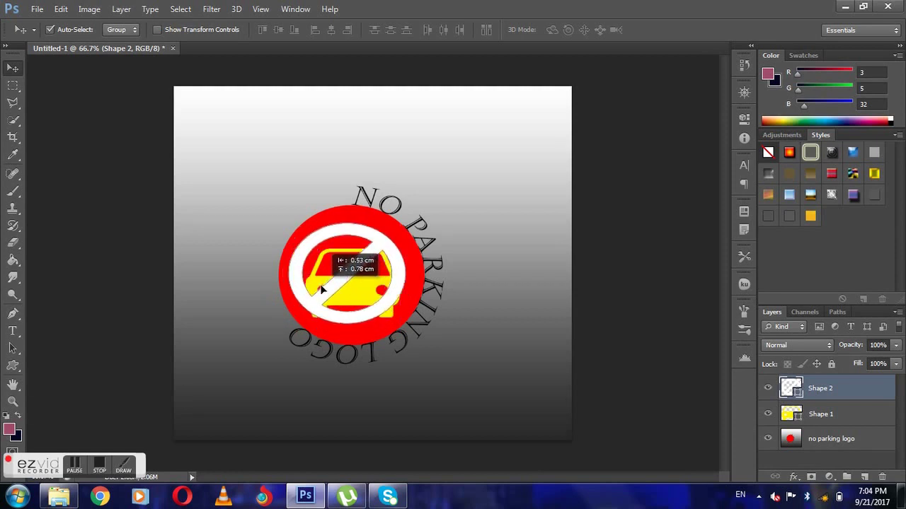
left_click_drag(323, 289, 330, 297)
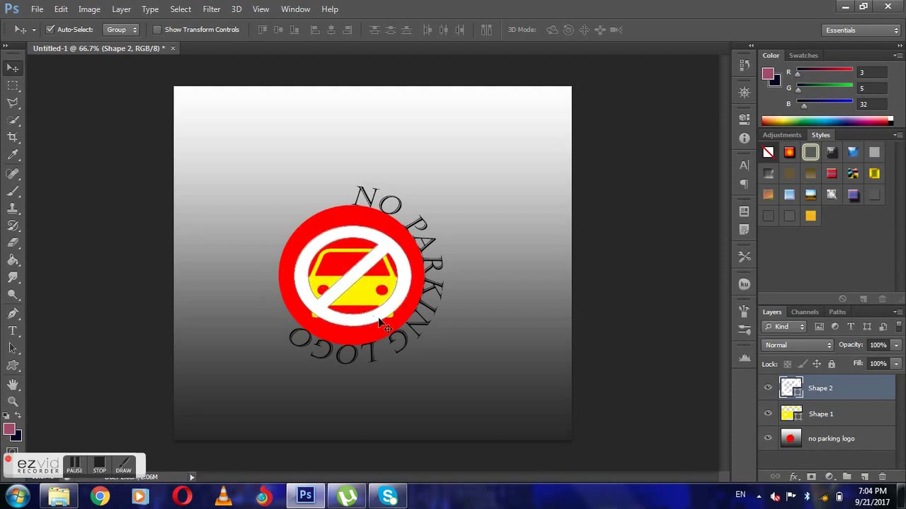